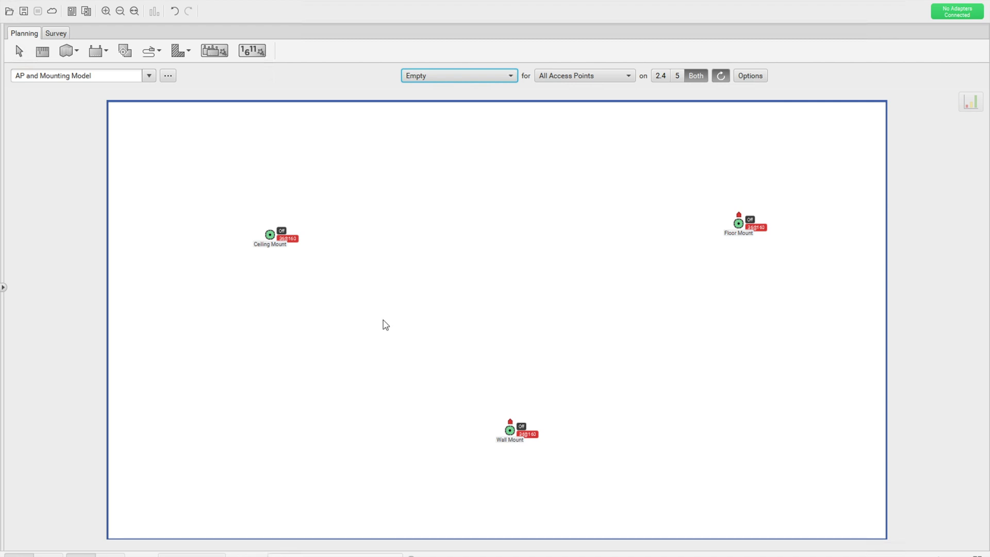
right_click(271, 237)
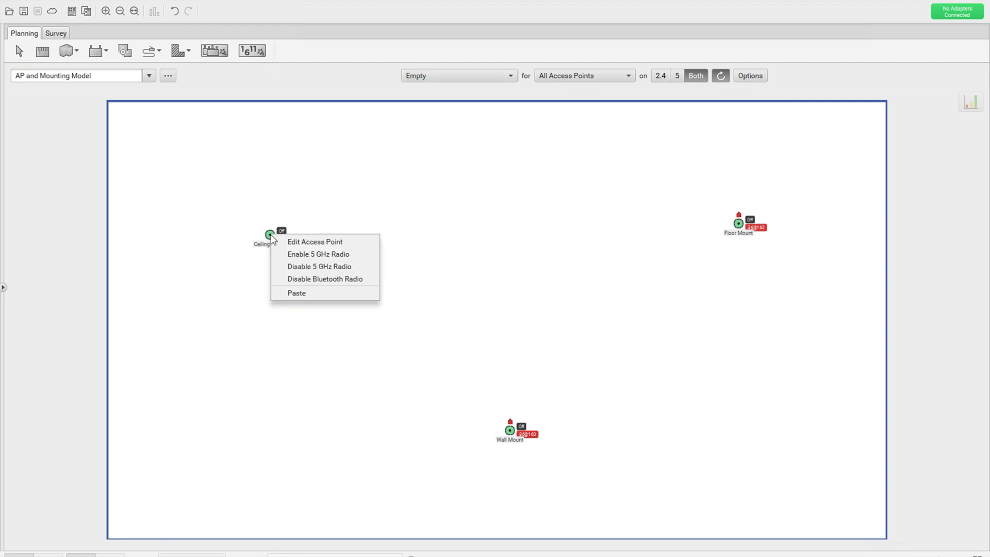
left_click(299, 242)
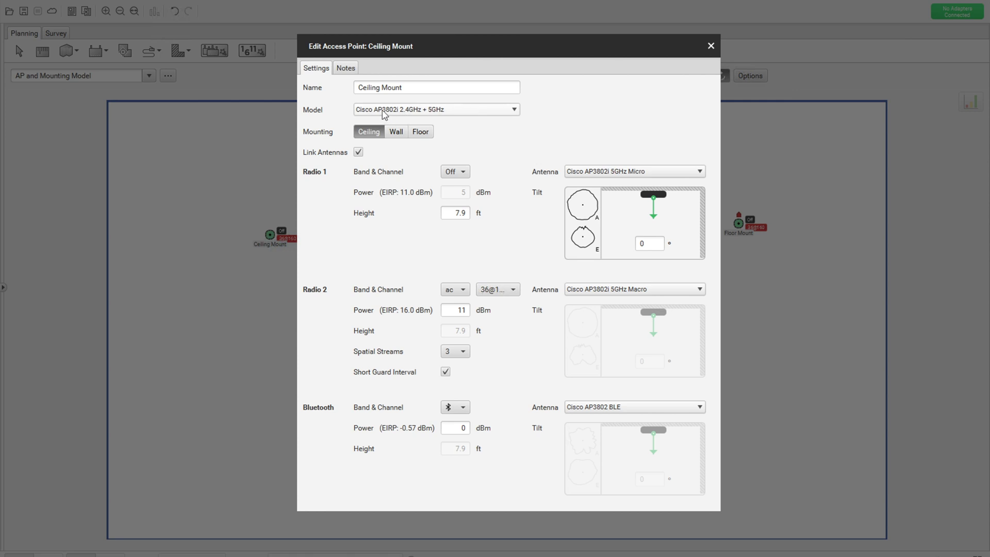
left_click(410, 86)
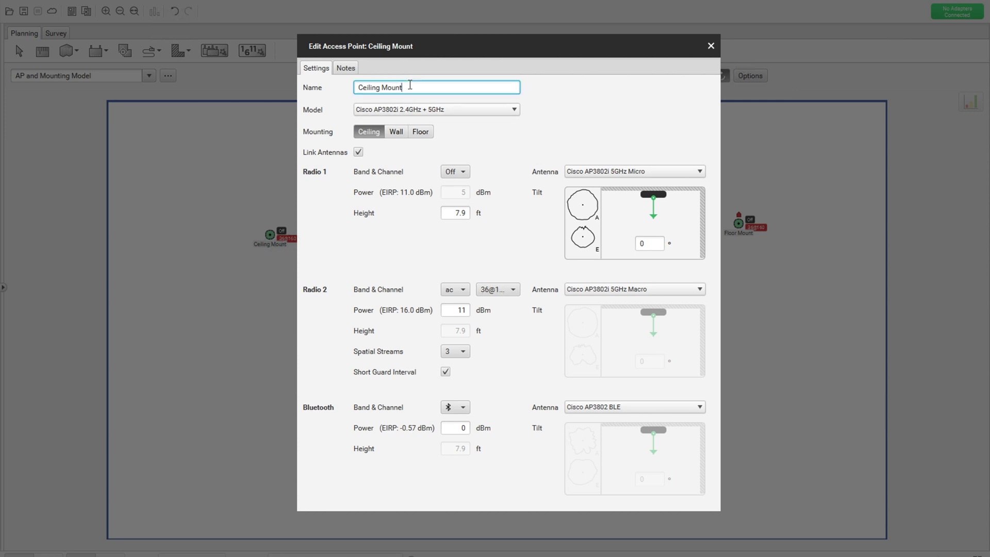
triple_click(410, 86)
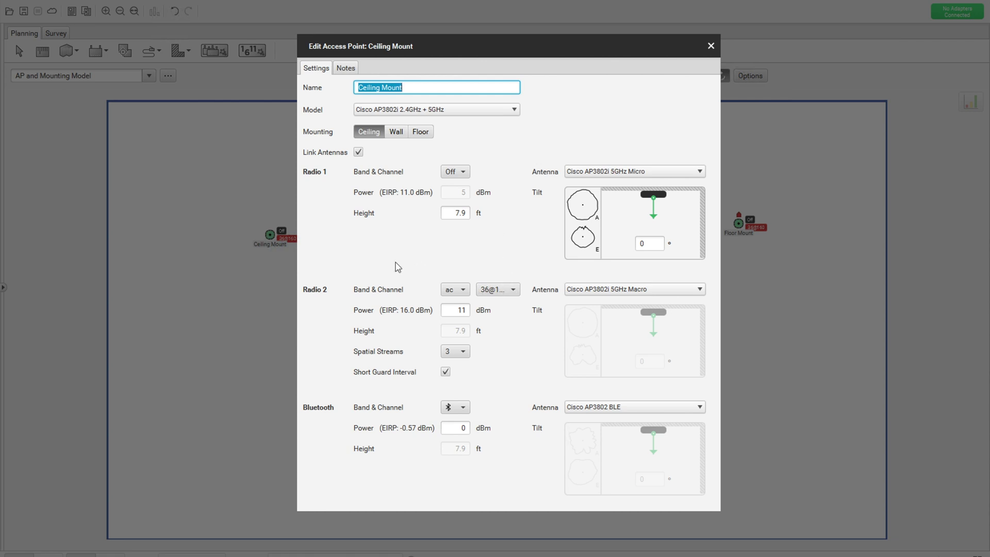
double_click(466, 311)
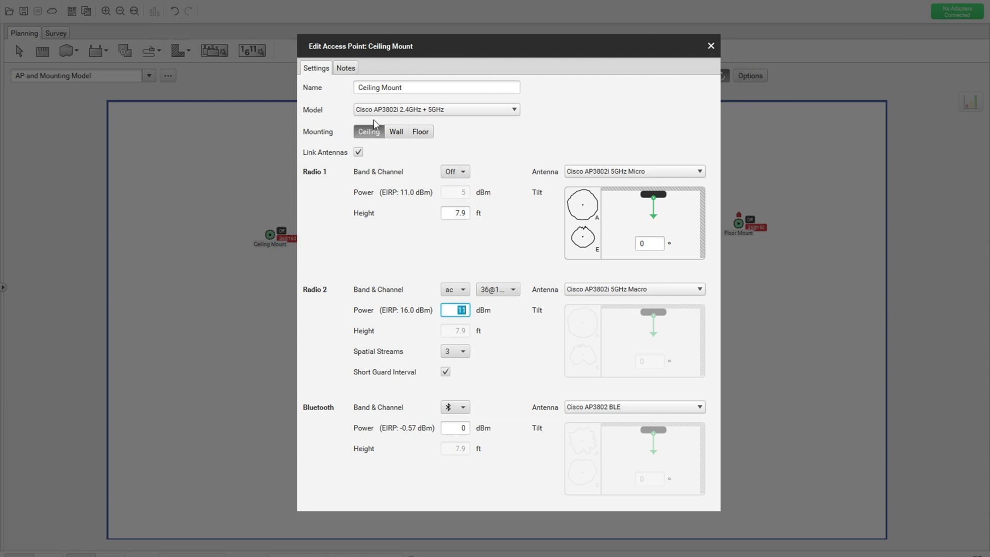
left_click(381, 88)
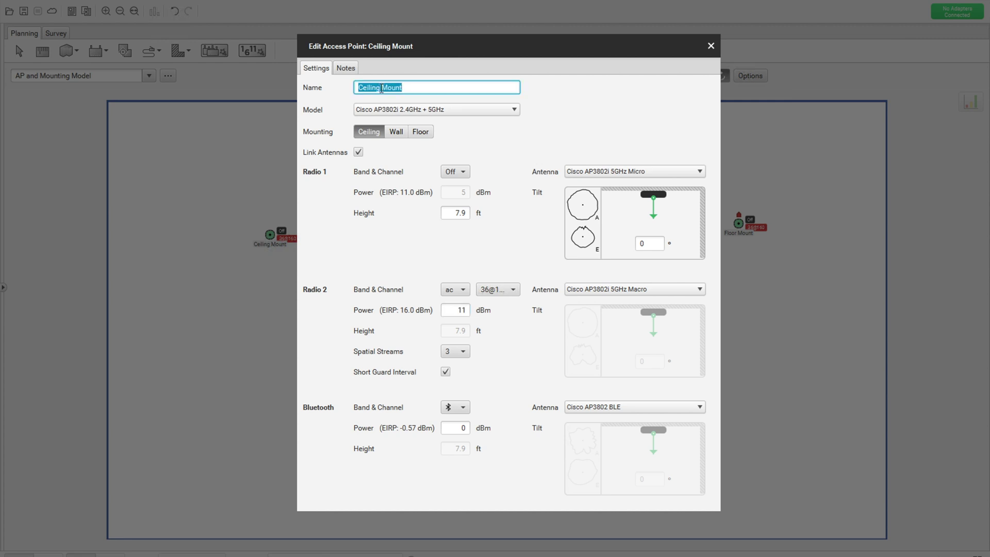
left_click(711, 47)
right_click(741, 226)
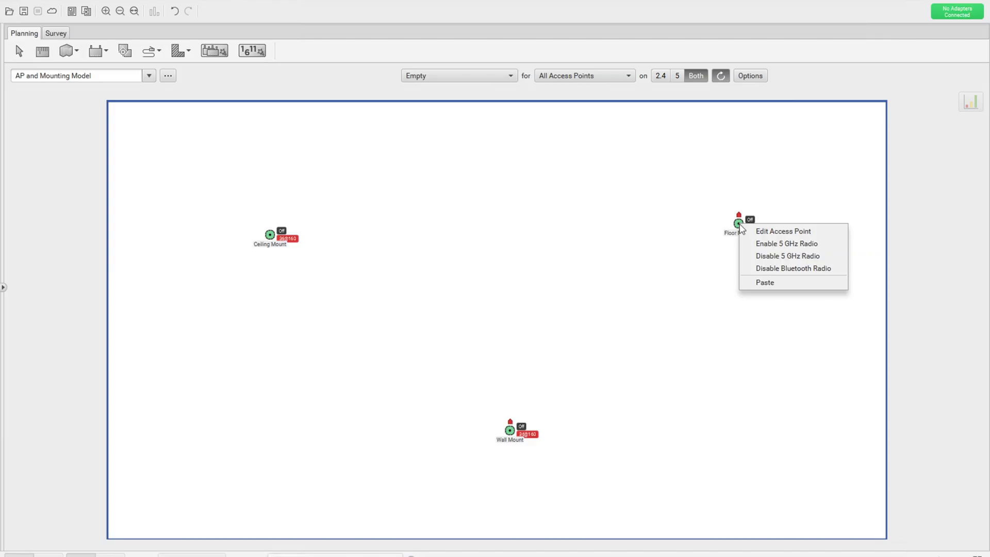
left_click(772, 232)
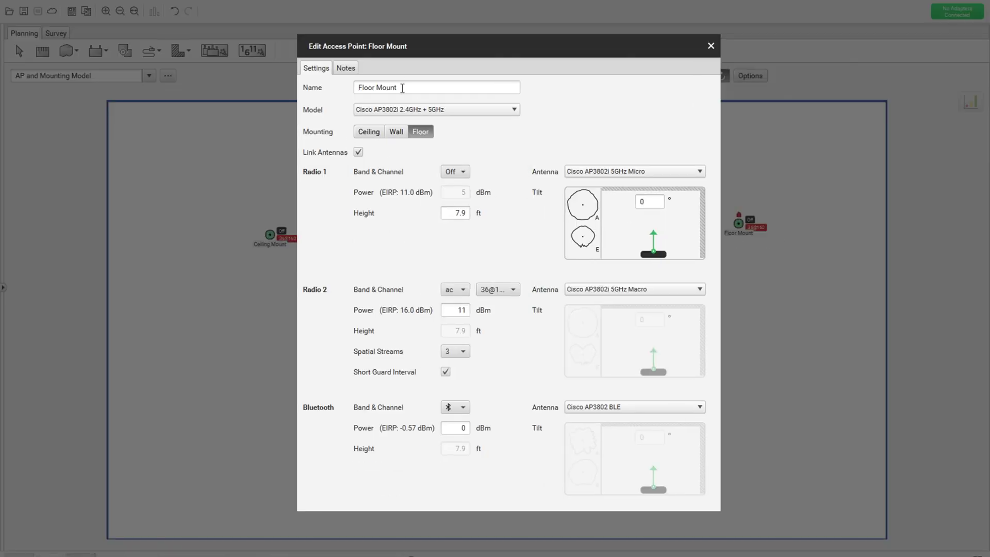
left_click(402, 89)
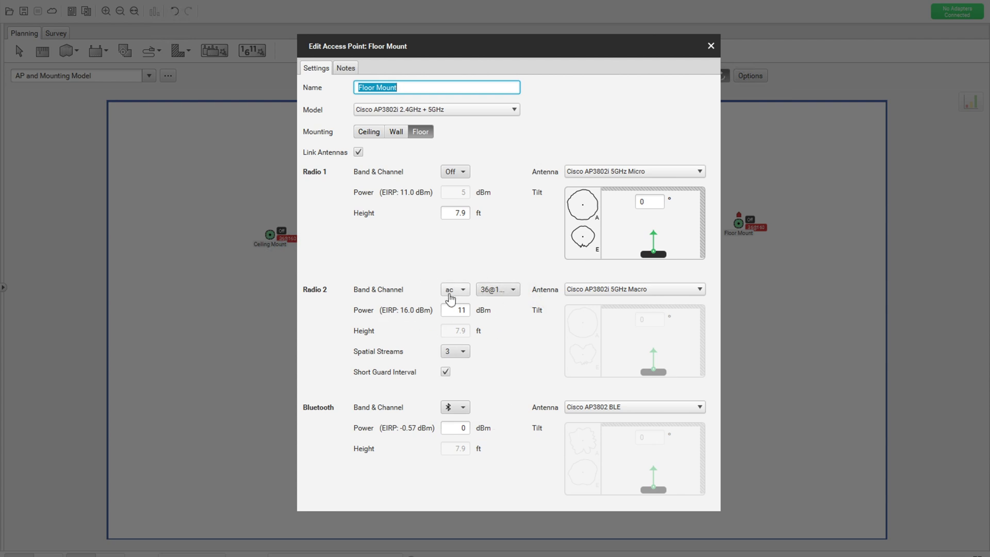
double_click(462, 310)
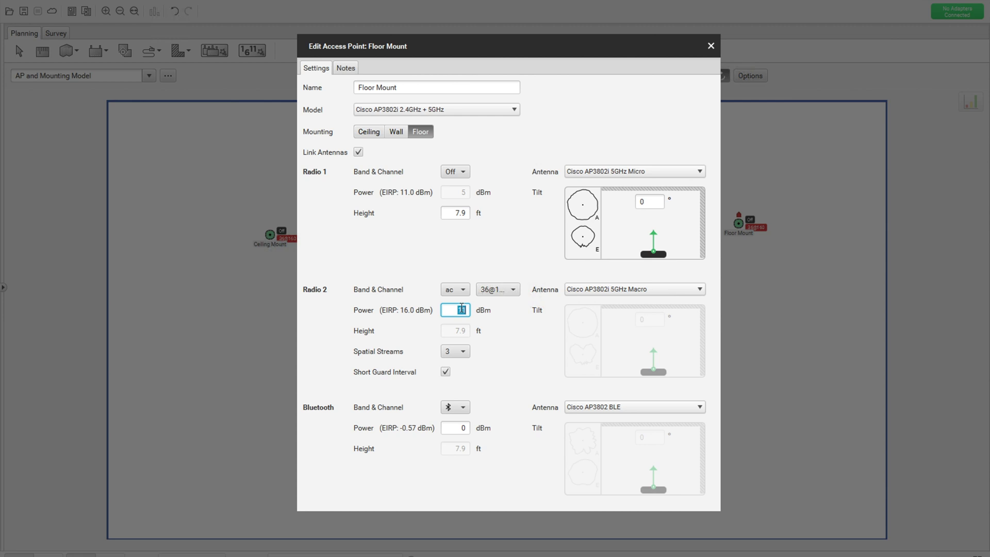
left_click(711, 45)
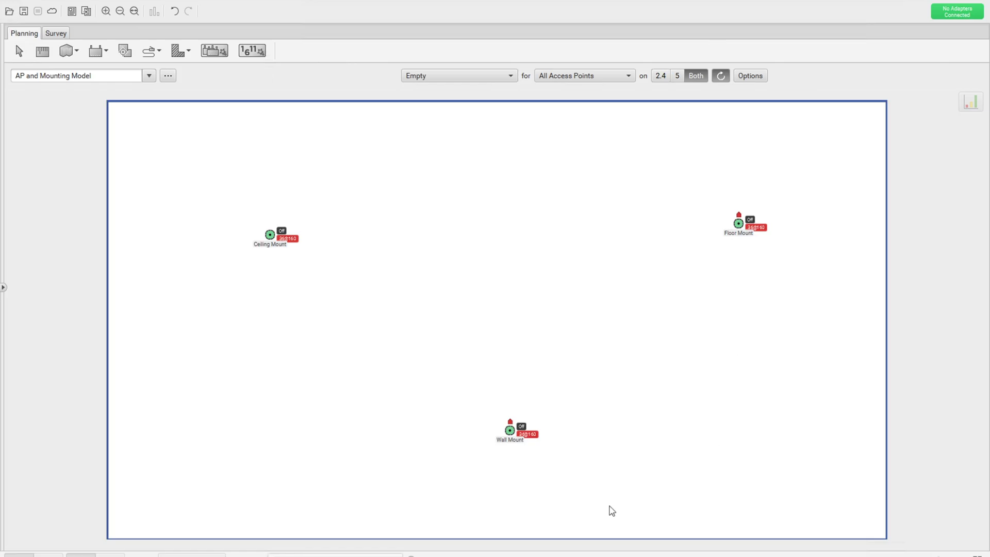
right_click(514, 435)
left_click(531, 434)
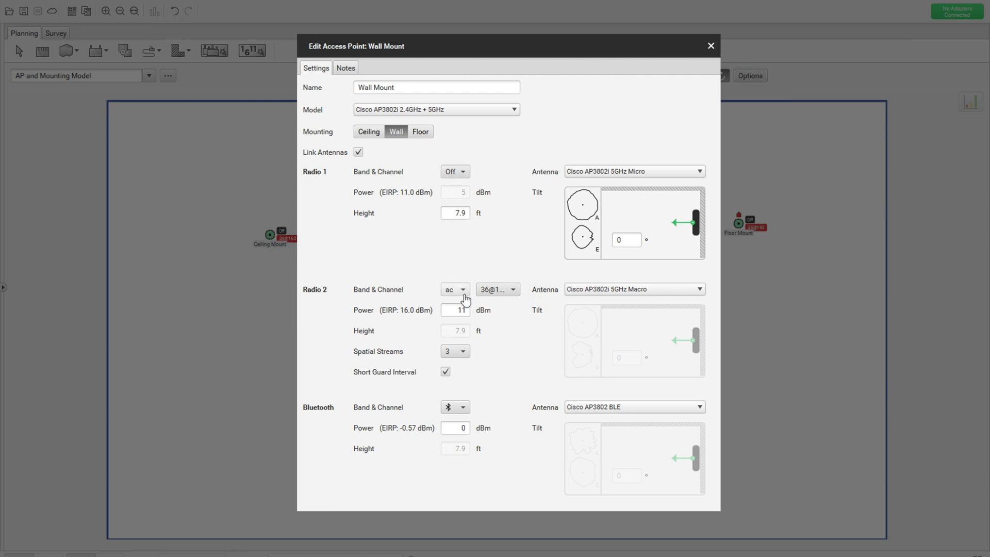
double_click(464, 310)
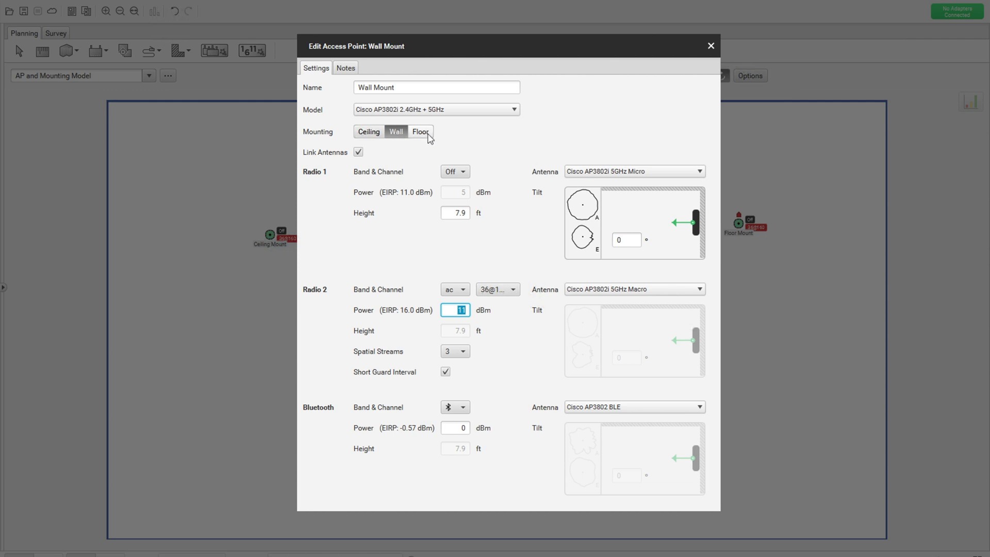
double_click(403, 89)
triple_click(403, 89)
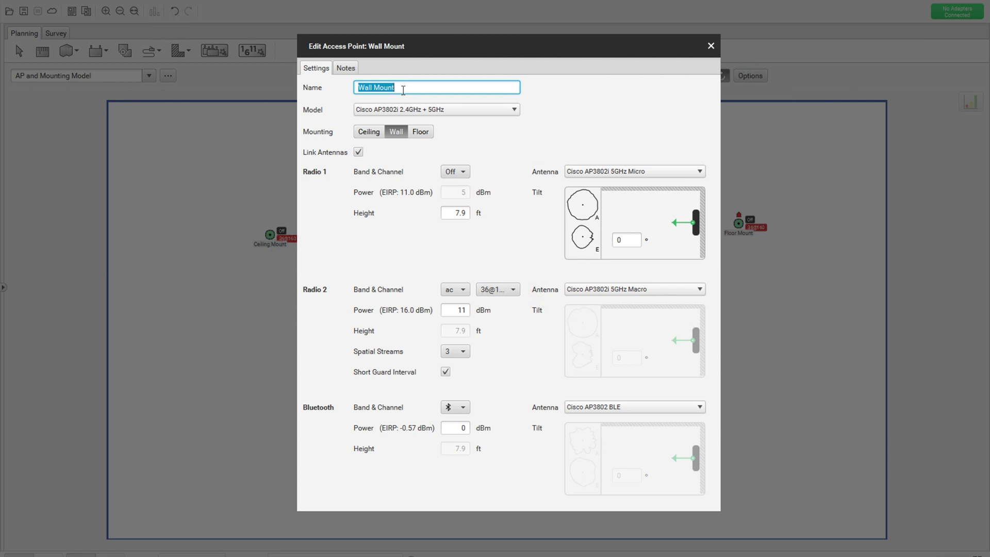
left_click(711, 47)
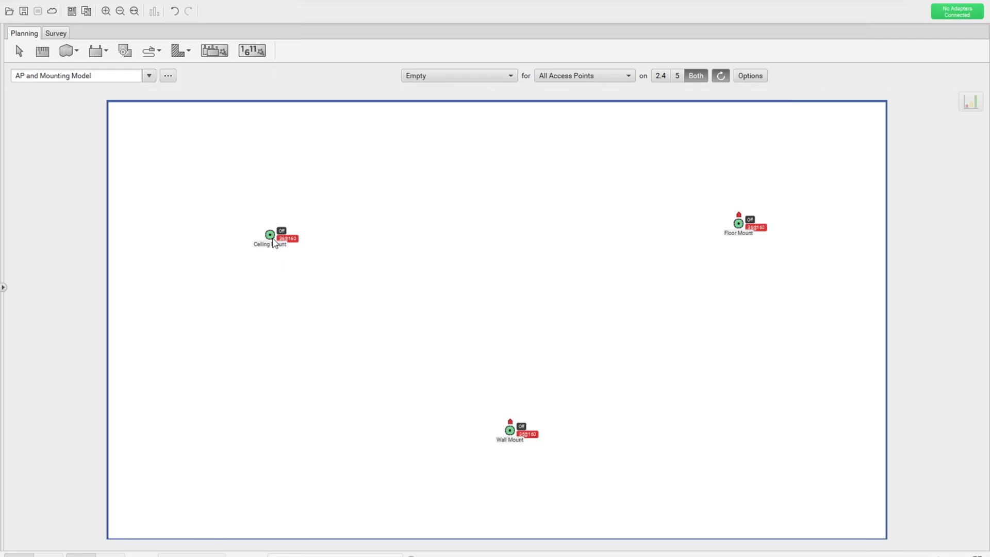
right_click(272, 240)
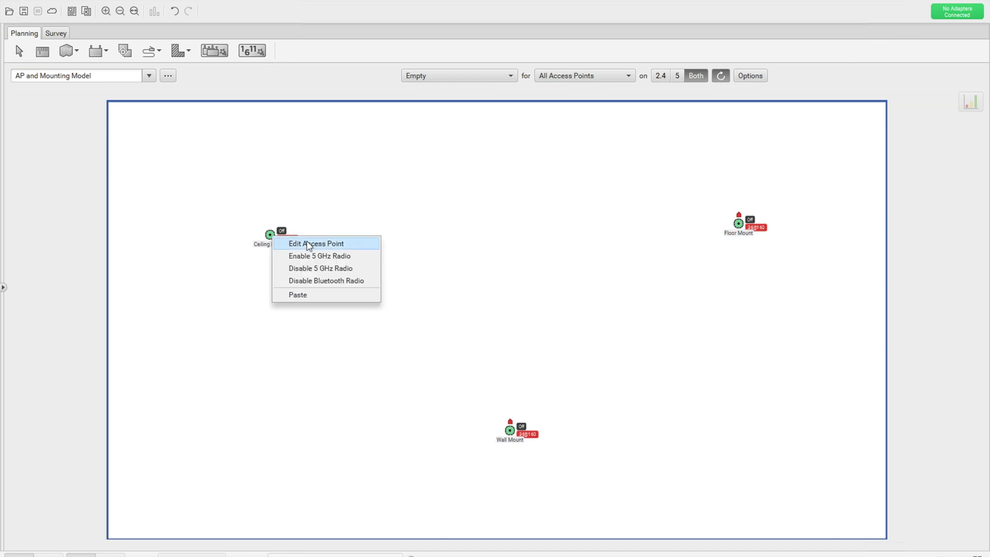
left_click(305, 244)
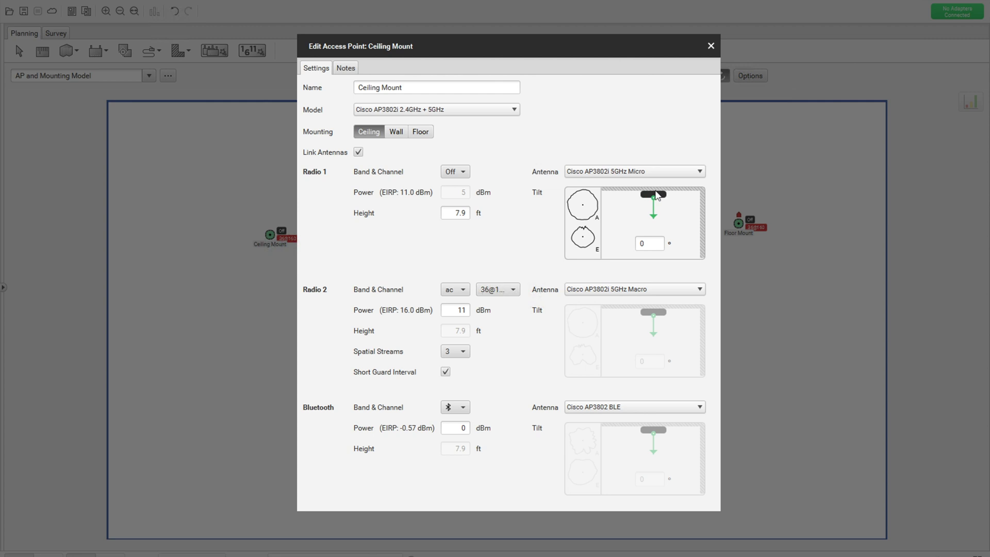
left_click(710, 47)
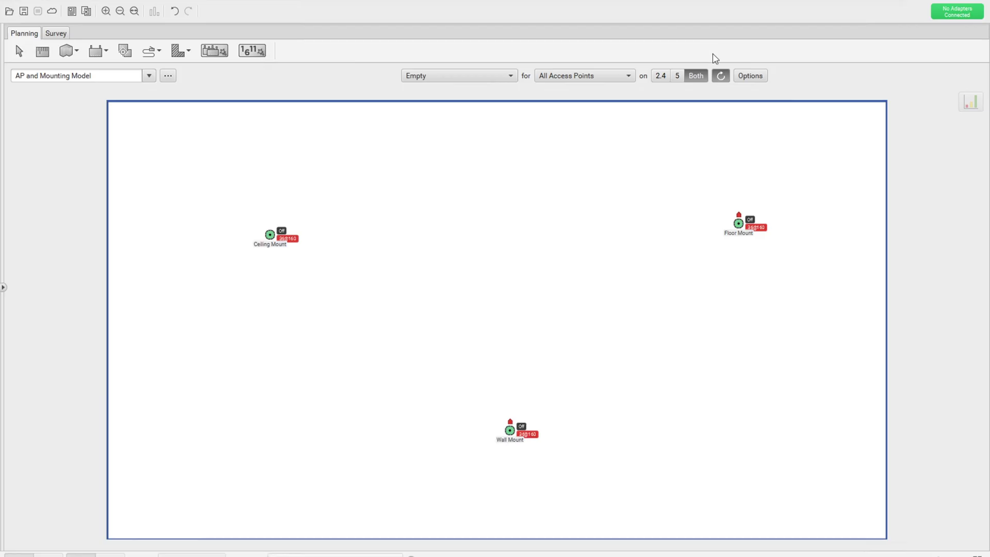
right_click(741, 231)
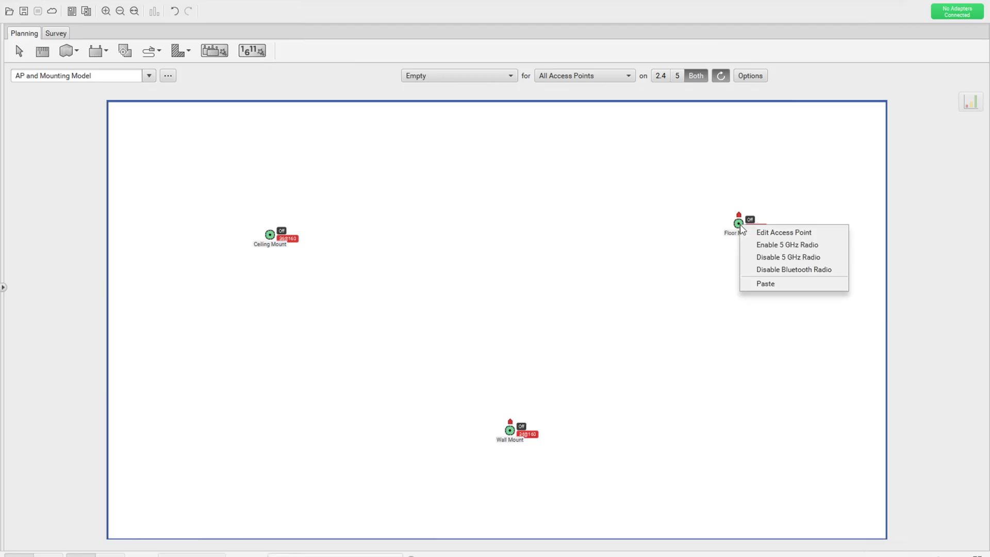
left_click(766, 232)
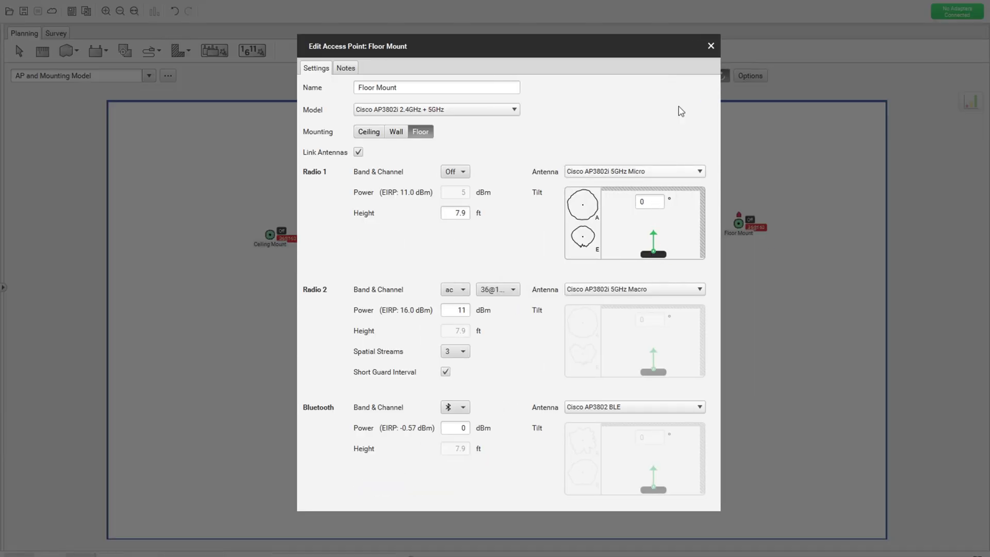
left_click(710, 48)
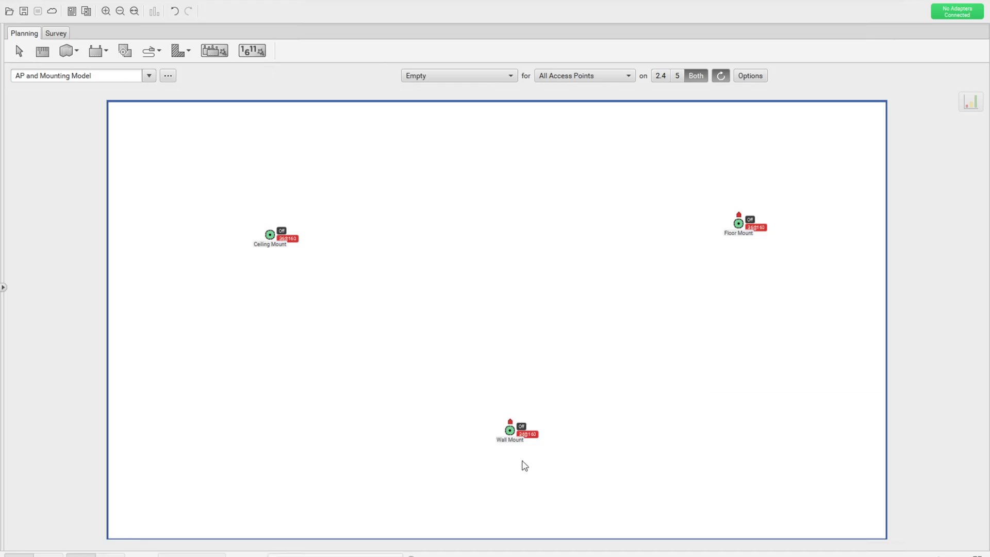
right_click(510, 432)
left_click(546, 435)
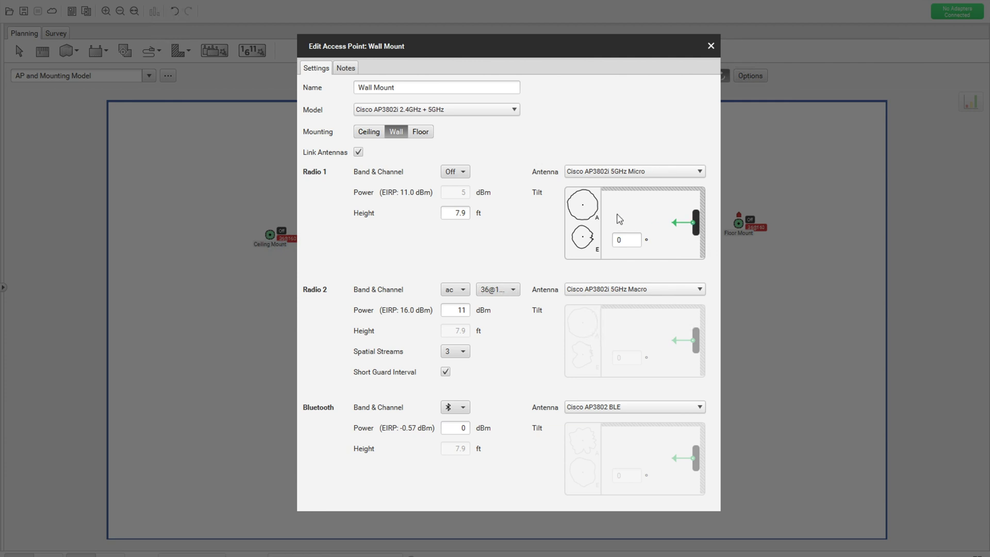
Close the Wall Mount settings, check the Ceiling Mount room's wall material, then show 5 GHz only
key("Escape")
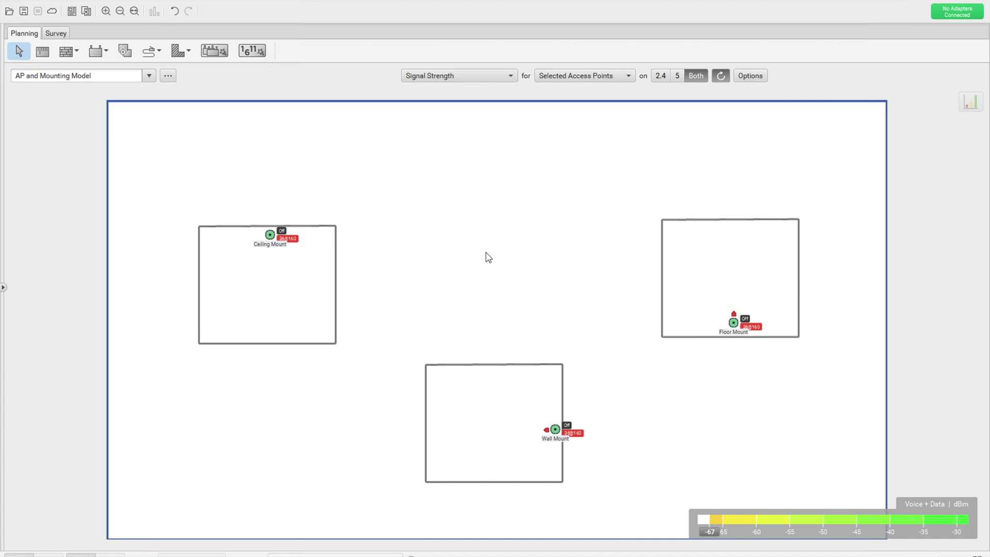
left_click(335, 289)
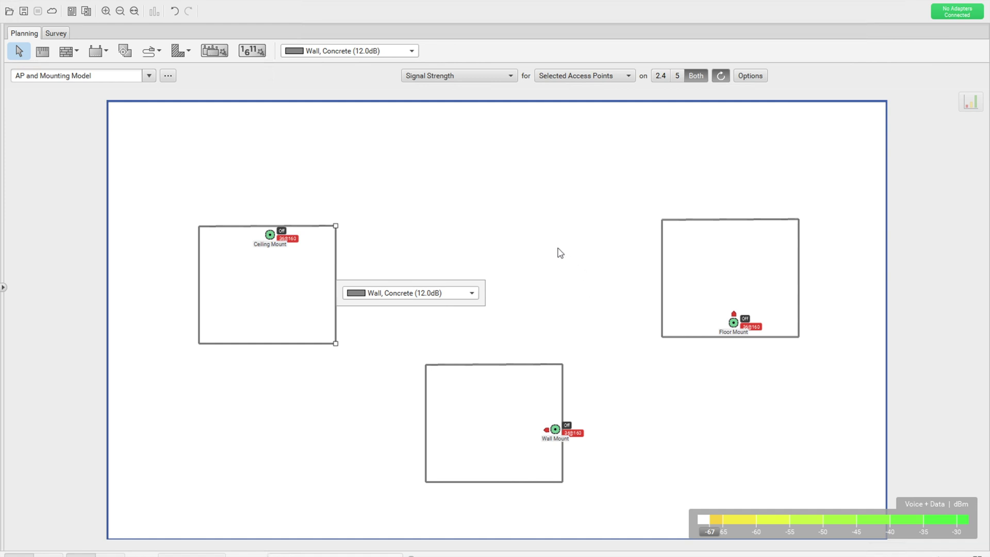
left_click(540, 247)
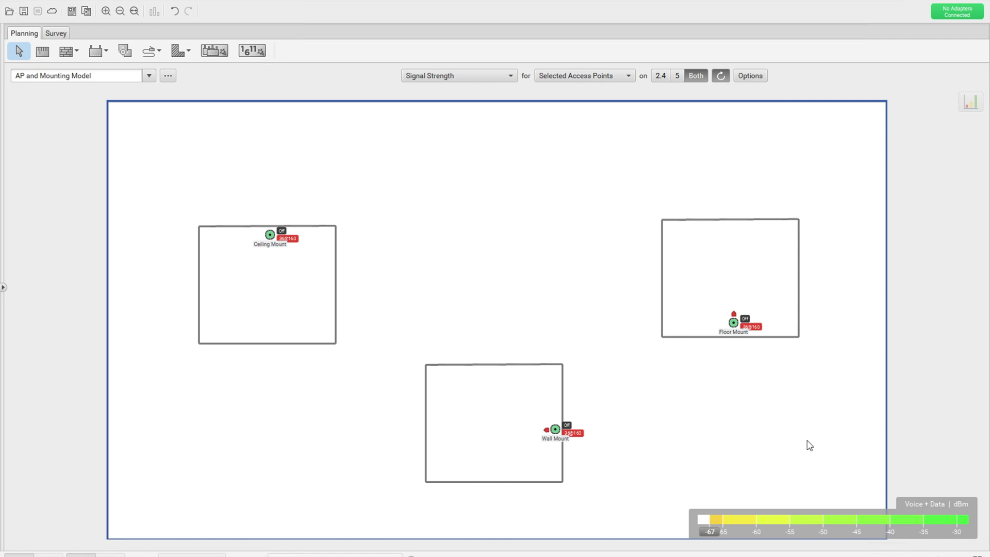
left_click(677, 75)
Select the Ceiling Mount access point and add the Floor Mount access point's coverage
left_click(271, 235)
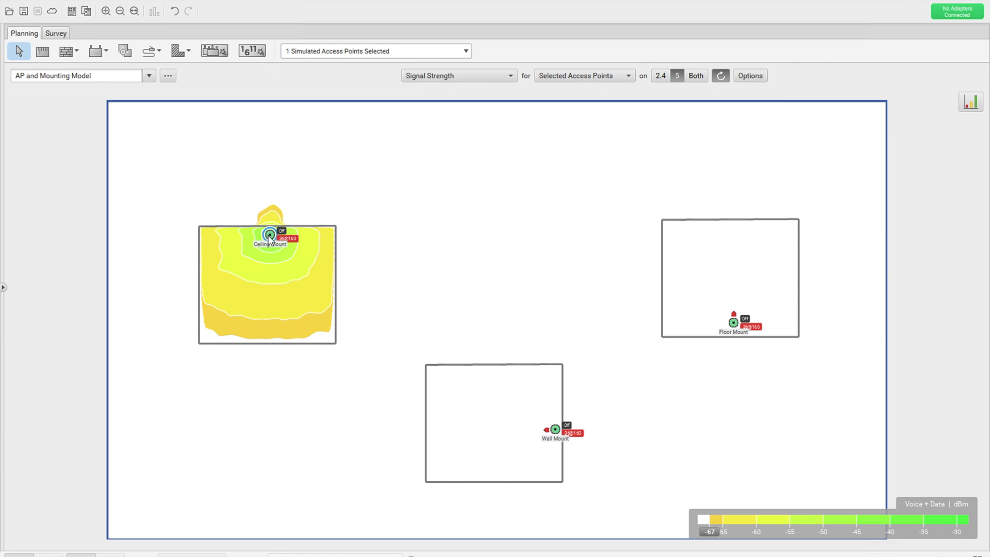
mouse_move(269, 239)
left_click(735, 323, "ctrl")
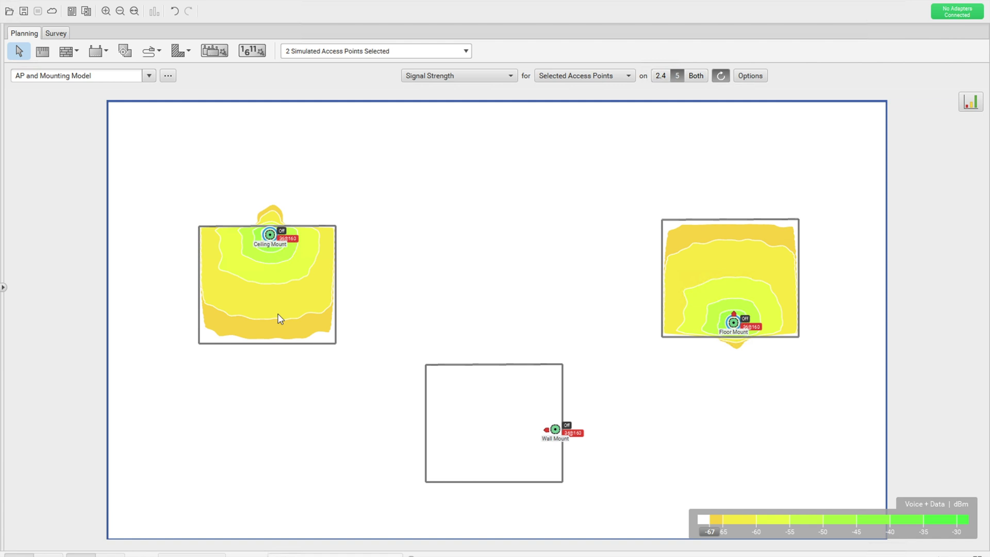
Add the Wall Mount access point's 5 GHz coverage to the heatmap
mouse_move(279, 318)
left_click(556, 435, "ctrl")
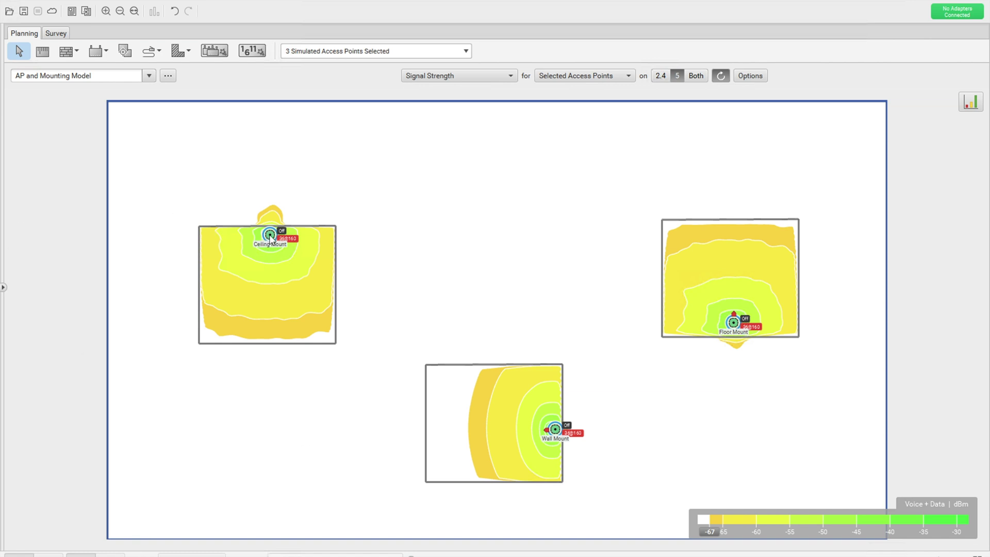
View the AP Mounting Height & Signal Strength plan with its six simulated APs
mouse_move(269, 236)
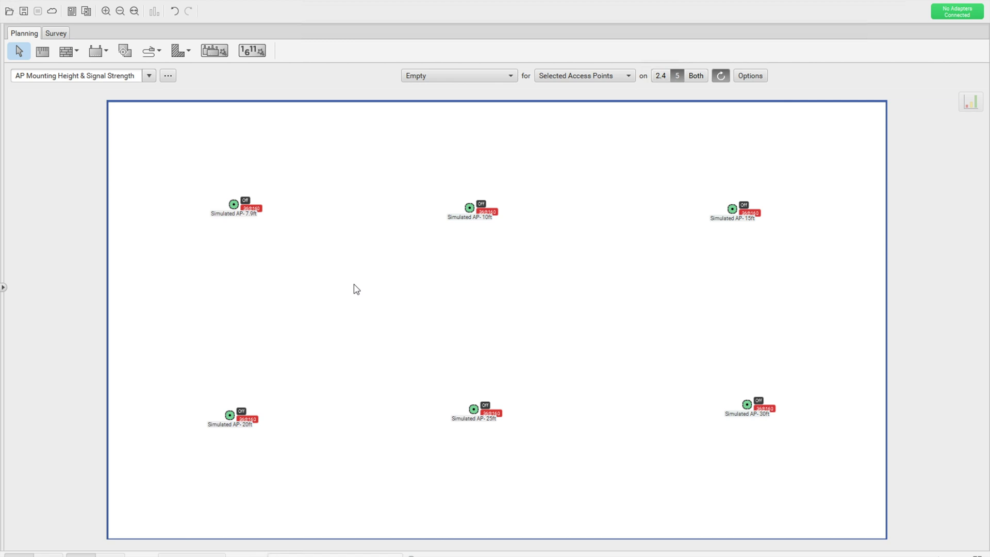
Review the 7.9 ft access point's 5 GHz radio power in its settings, then close them
right_click(235, 208)
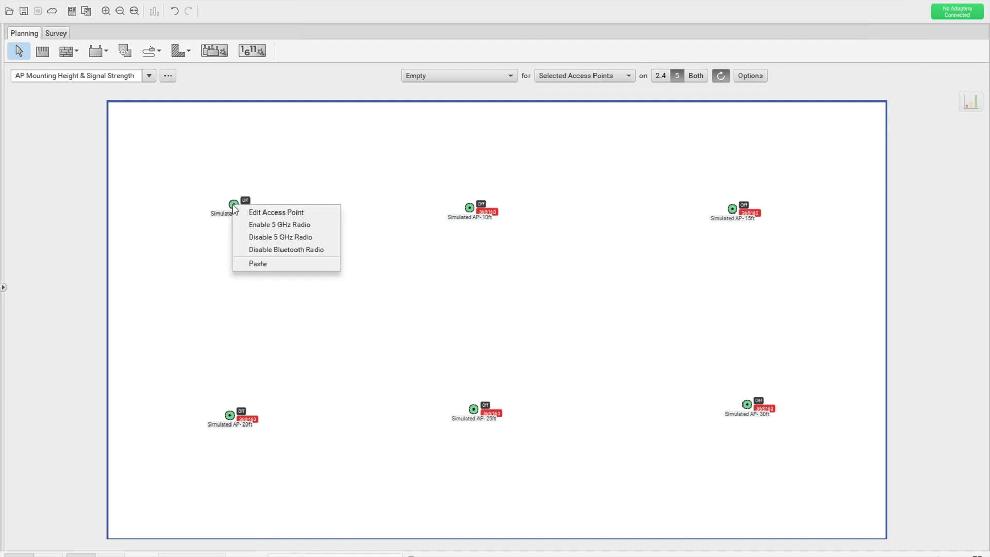
left_click(268, 213)
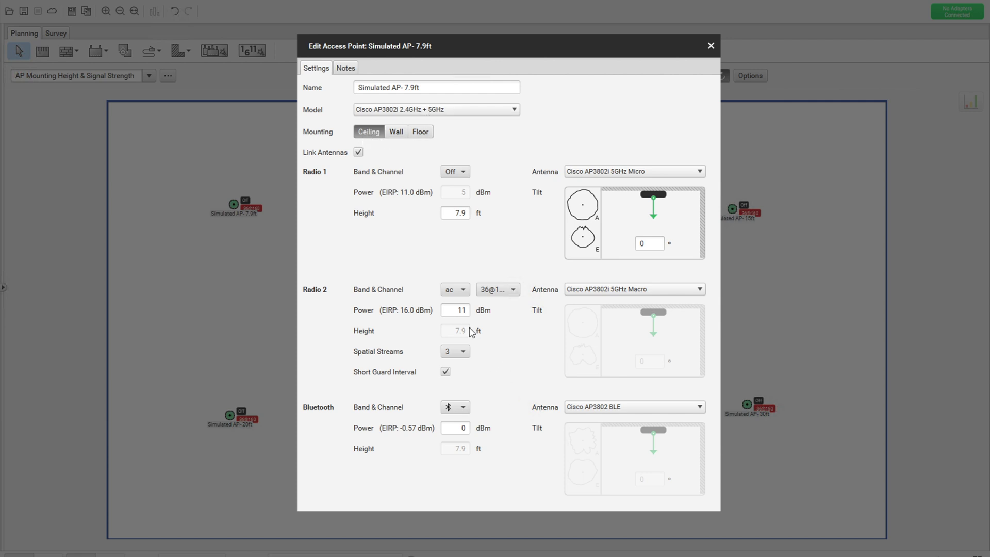
double_click(459, 309)
key("Return")
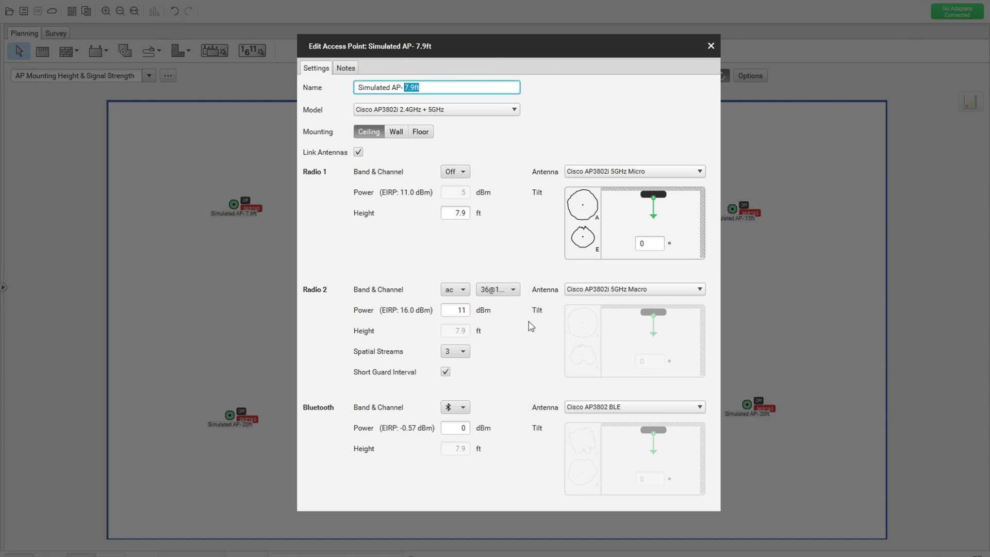
left_click(710, 45)
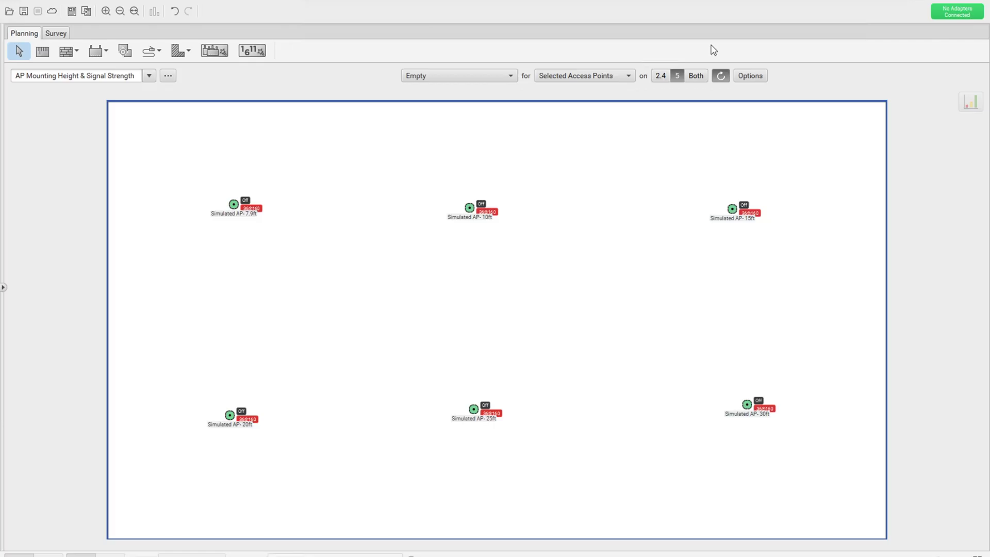
Switch the map visualization from Empty to Signal Strength
left_click(480, 79)
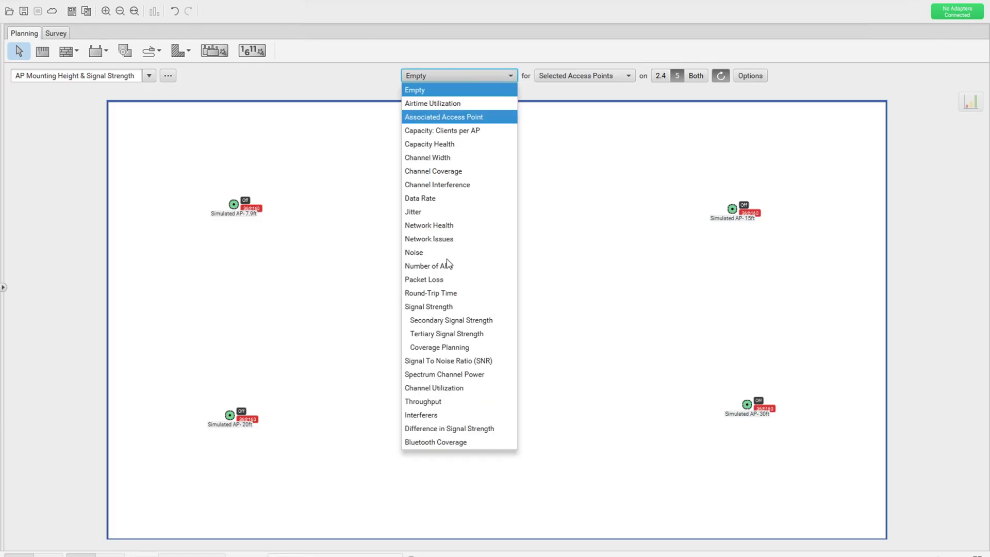
left_click(438, 307)
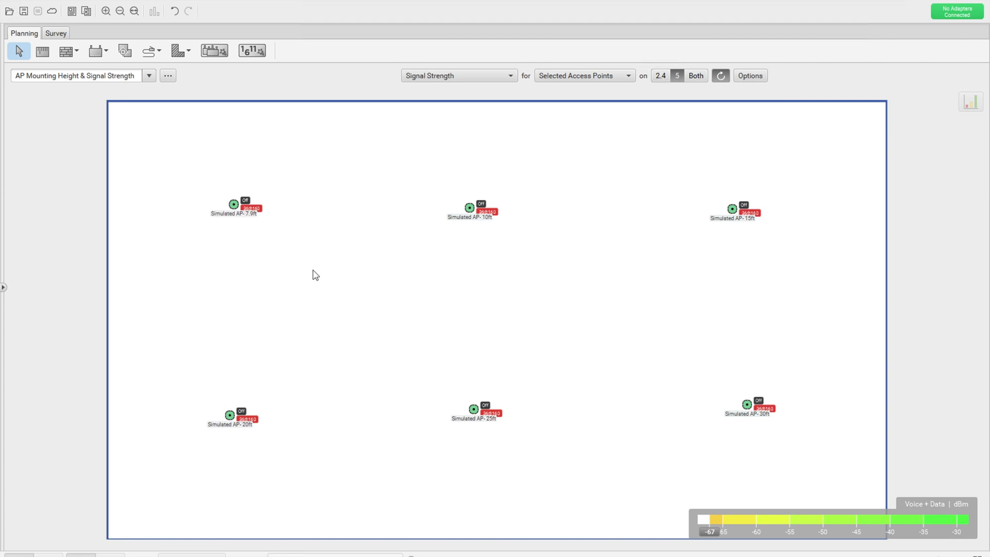
Select all six simulated APs (7.9, 10, 15, 20, 25, 30 ft) to render their heatmaps
left_click(235, 206)
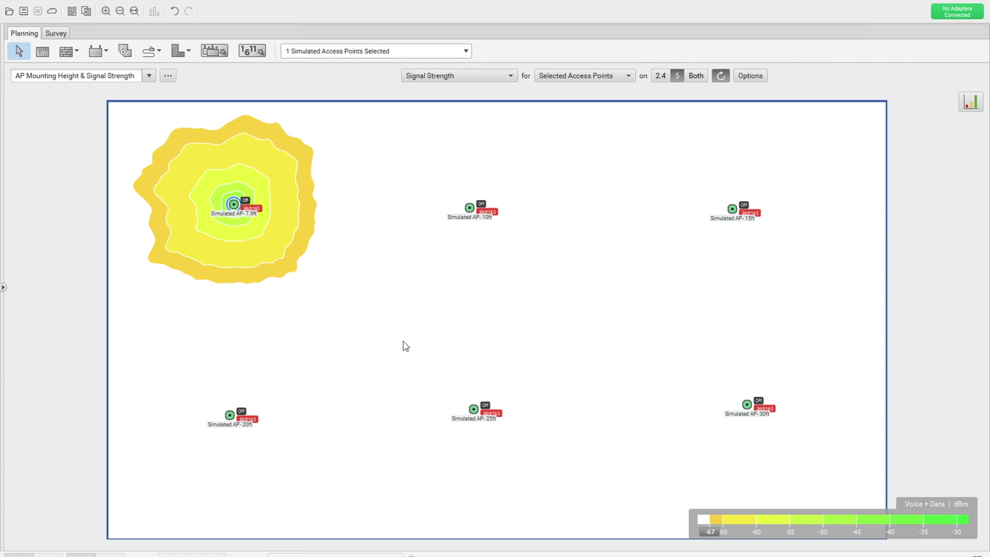
left_click(469, 208)
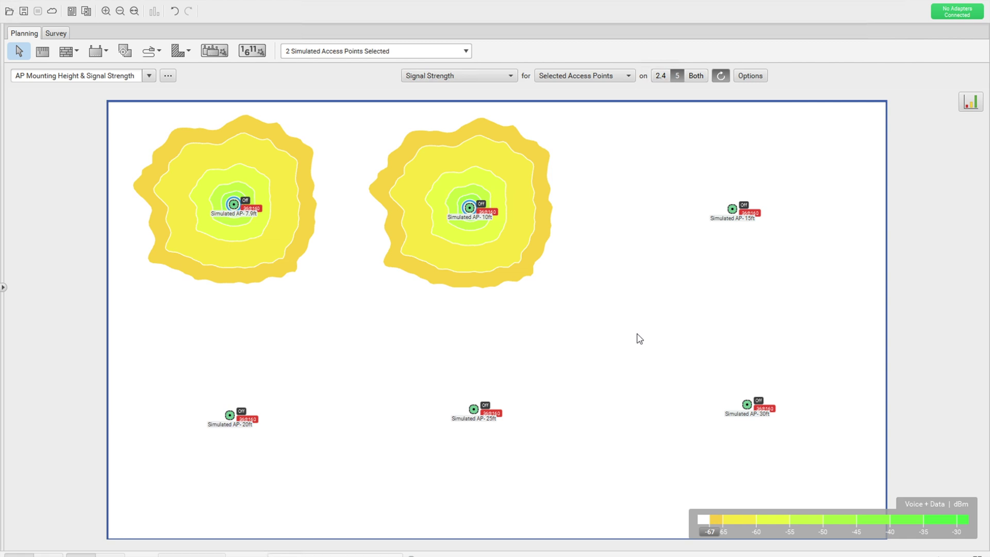
left_click(731, 211)
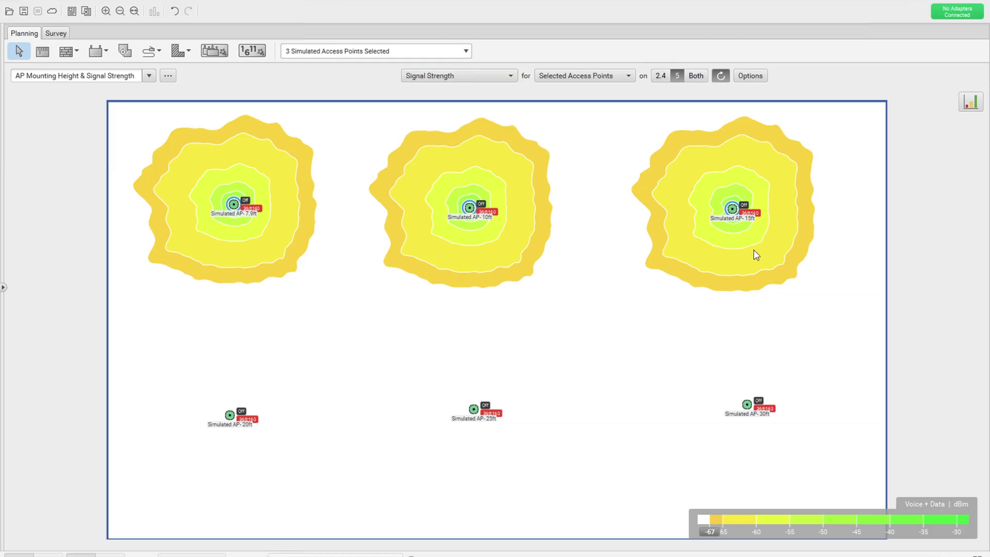
left_click(247, 417)
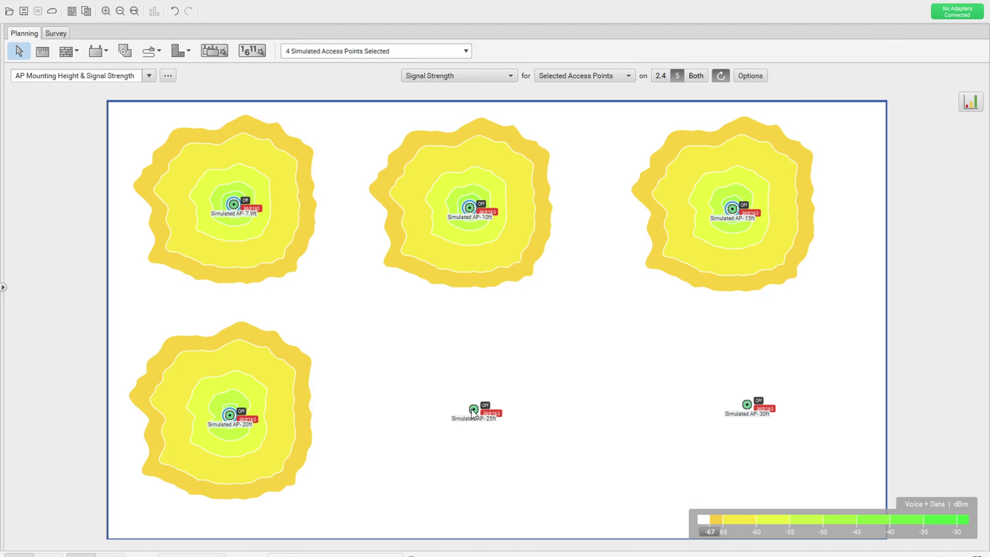
left_click(473, 410)
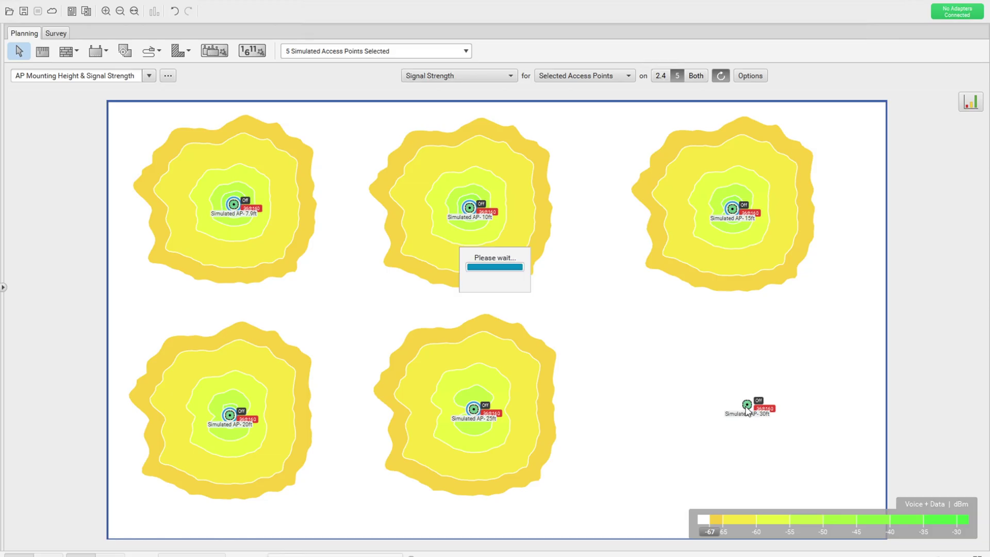
left_click(747, 410)
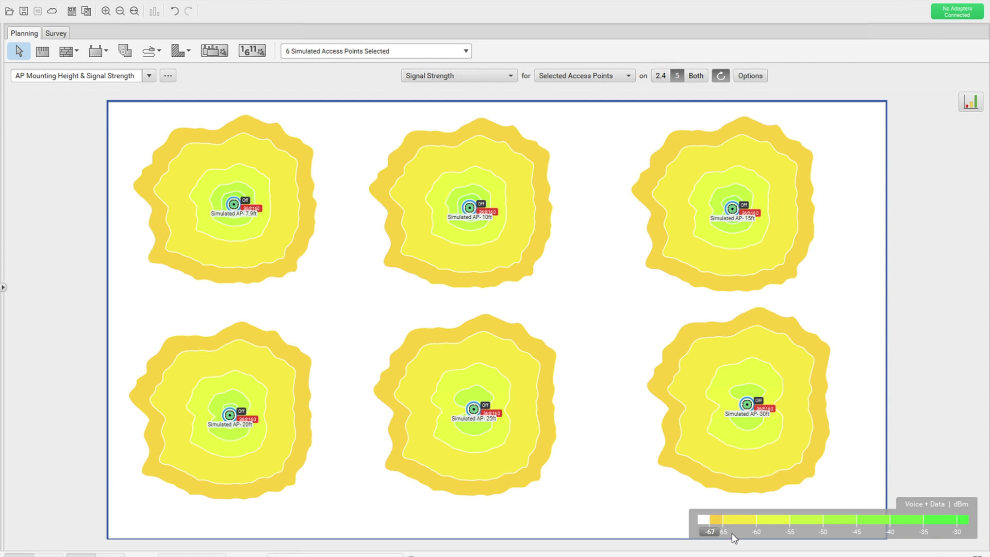
Raise the Voice + Data signal threshold from -67 to -65, -60, then -55 dBm
left_click_drag(710, 533, 723, 532)
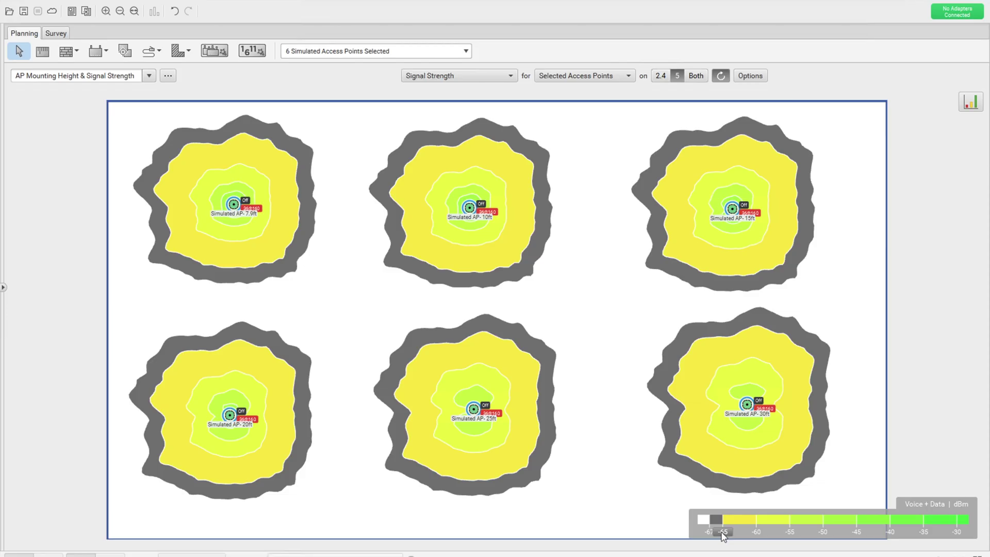
left_click_drag(723, 533, 753, 534)
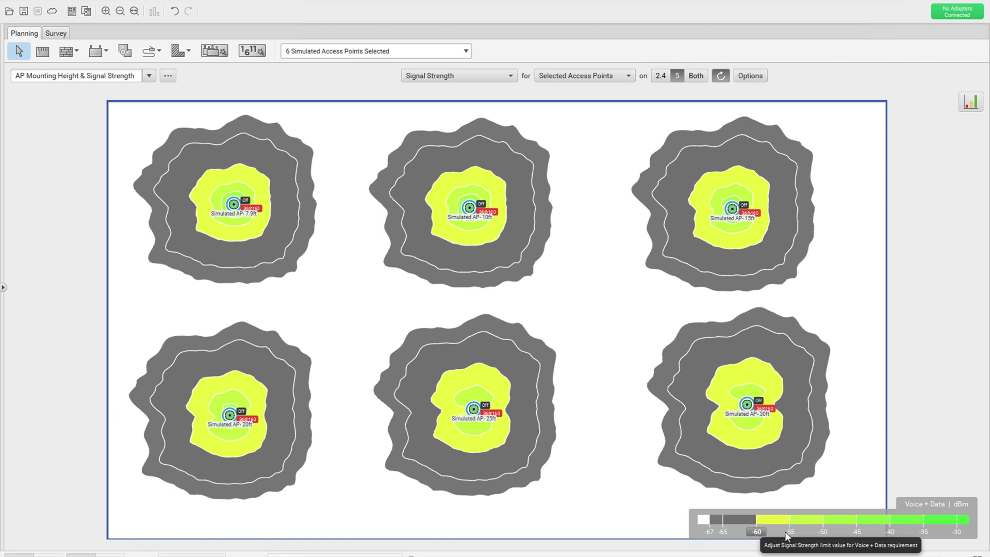
left_click_drag(757, 532, 790, 532)
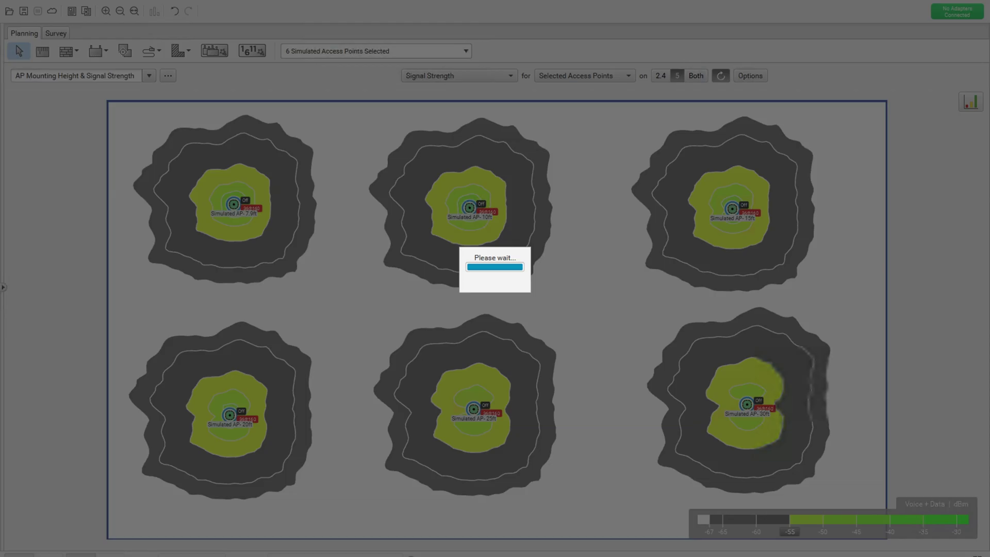